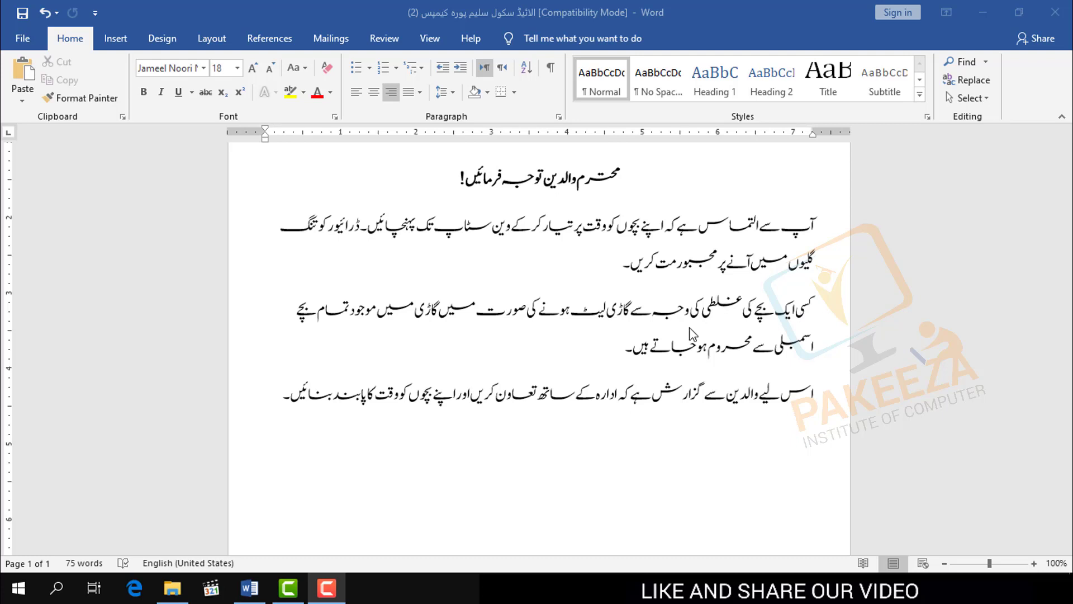
- View the Jameel Noori Nastaleeq and Phonetic-Keyboard archives in New folder (2) and return to the Word document
{"action": "left_click", "coordinate": [733, 429]}
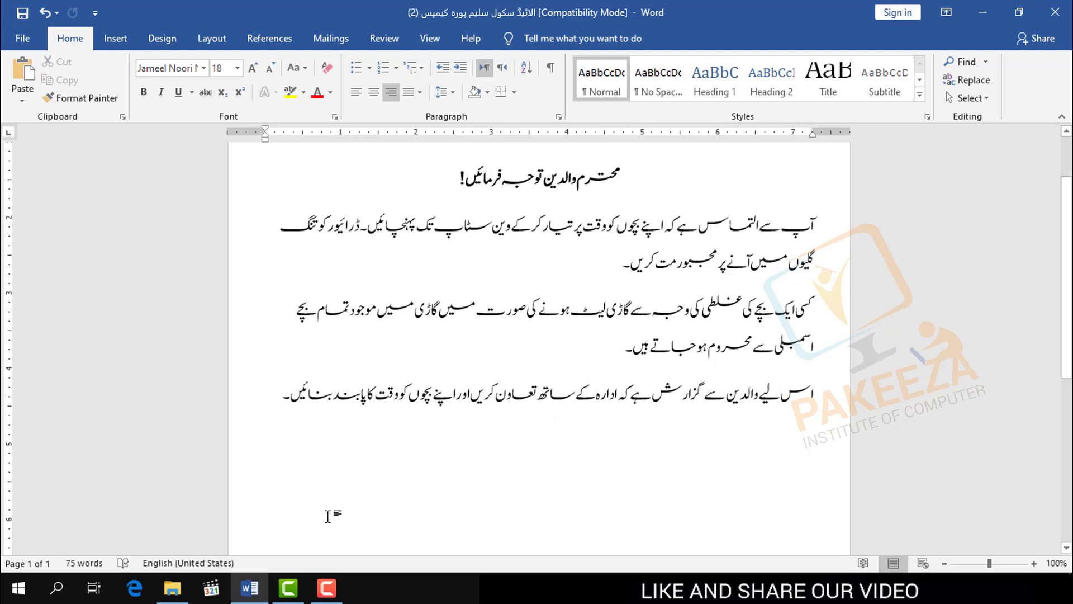
{"action": "left_click", "coordinate": [173, 587]}
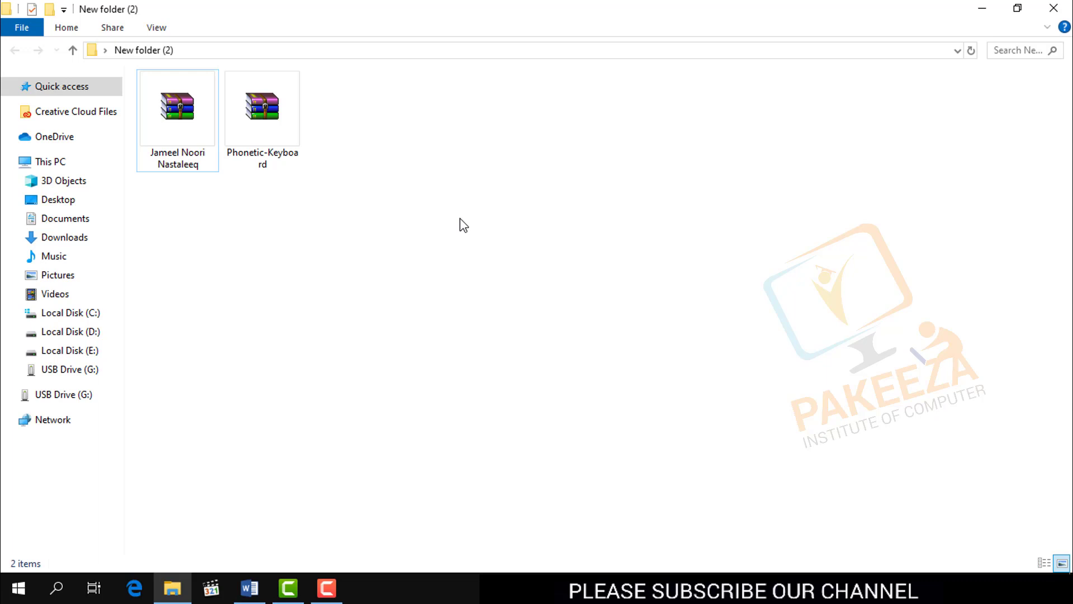
{"action": "left_click", "coordinate": [1042, 10]}
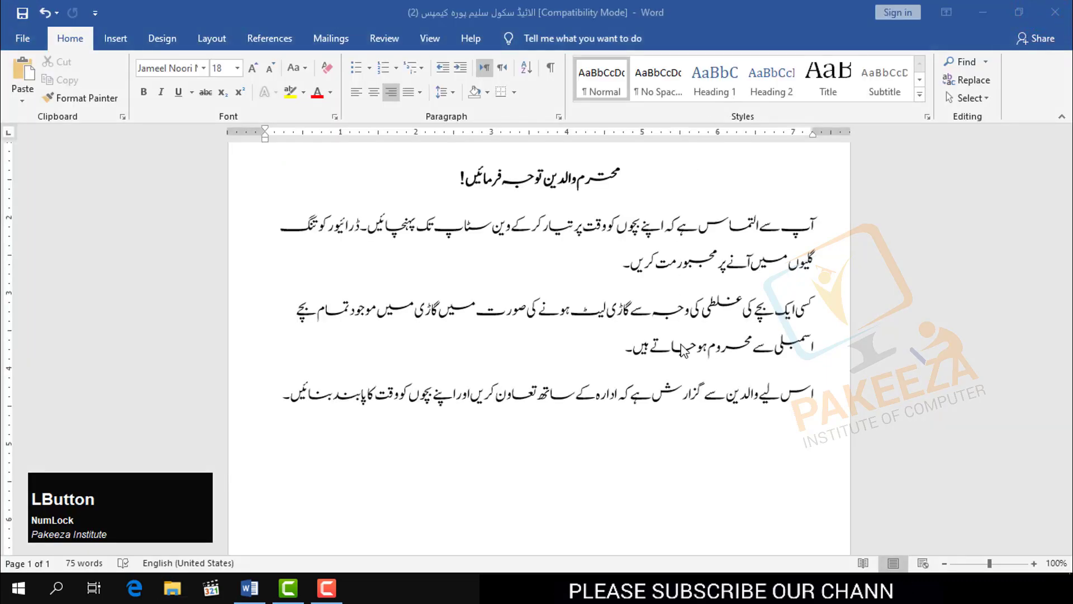
- Start a new line below the last paragraph, with Jameel Noori Nastaleeq as font and the Urdu Phonetic 1.0 keyboard as input language
{"action": "left_click", "coordinate": [741, 439]}
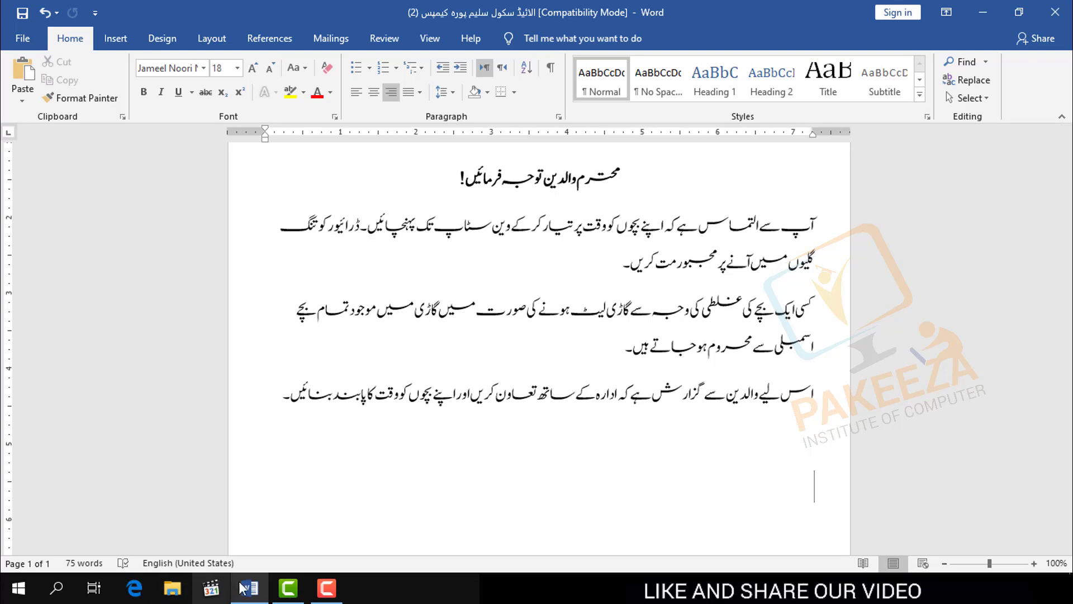
{"action": "left_click", "coordinate": [792, 453]}
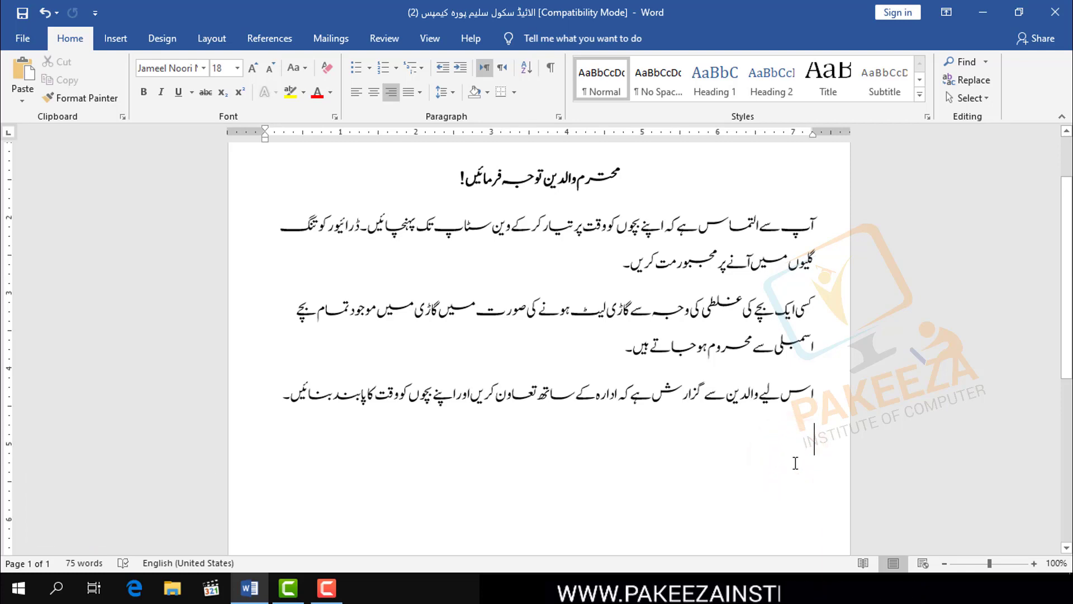
{"action": "key", "text": "Return"}
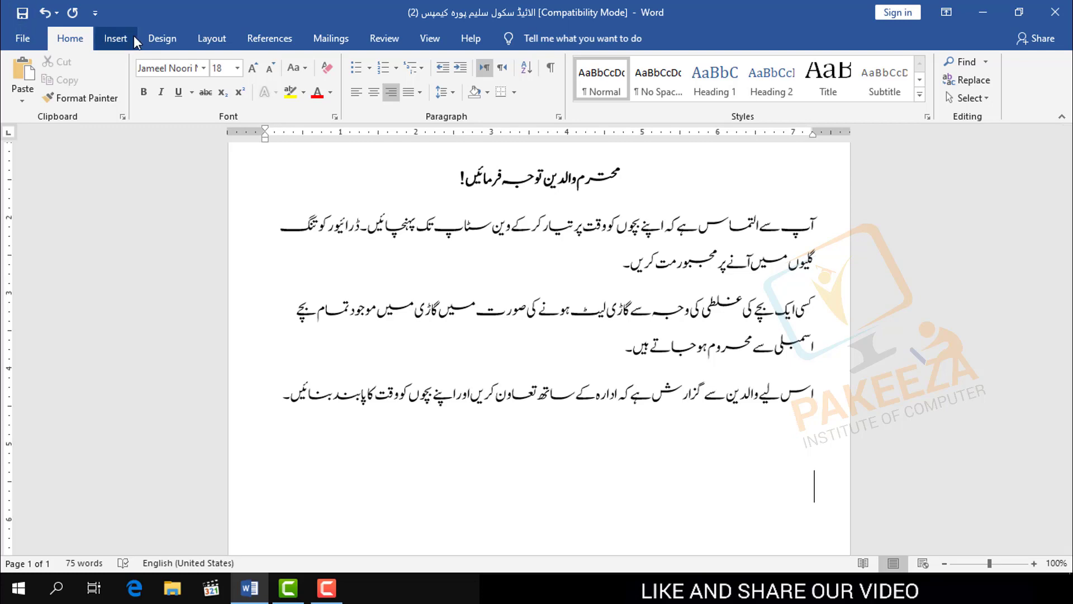
{"action": "left_click", "coordinate": [204, 71]}
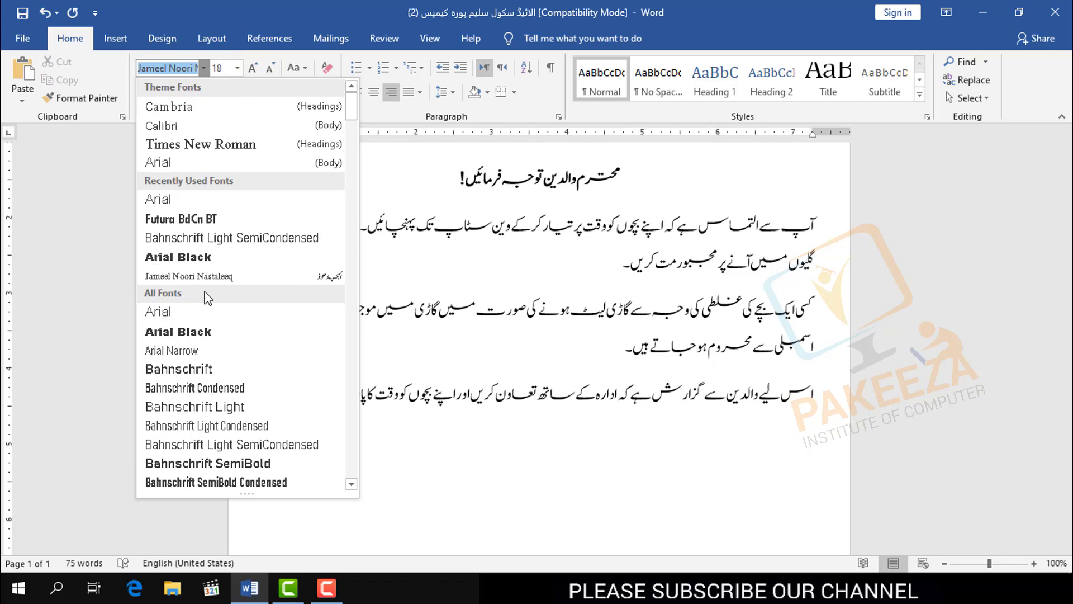
{"action": "left_click", "coordinate": [227, 277]}
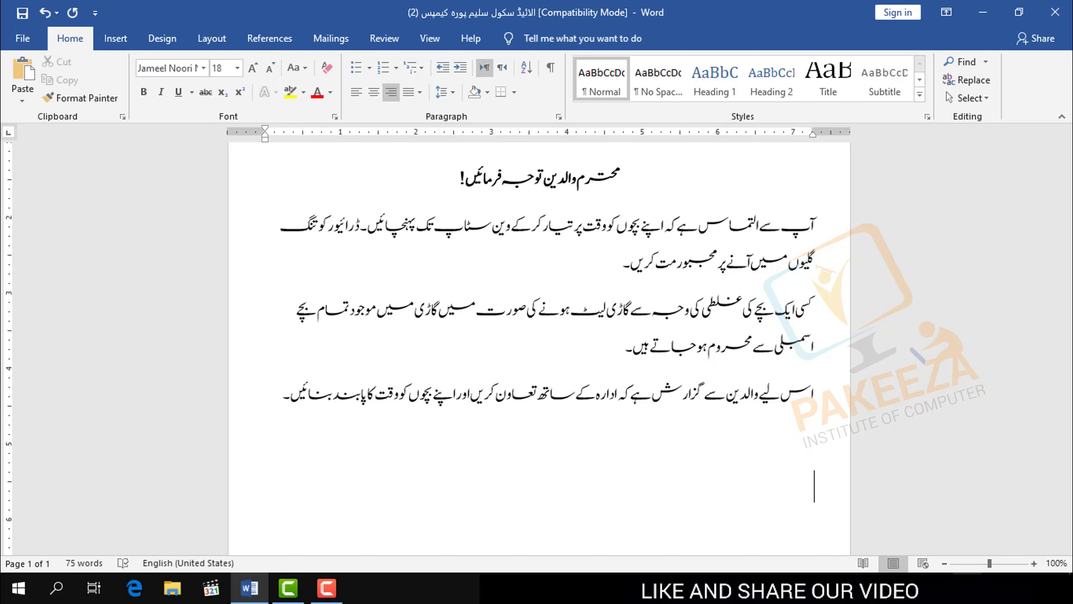
{"action": "left_click", "coordinate": [969, 587]}
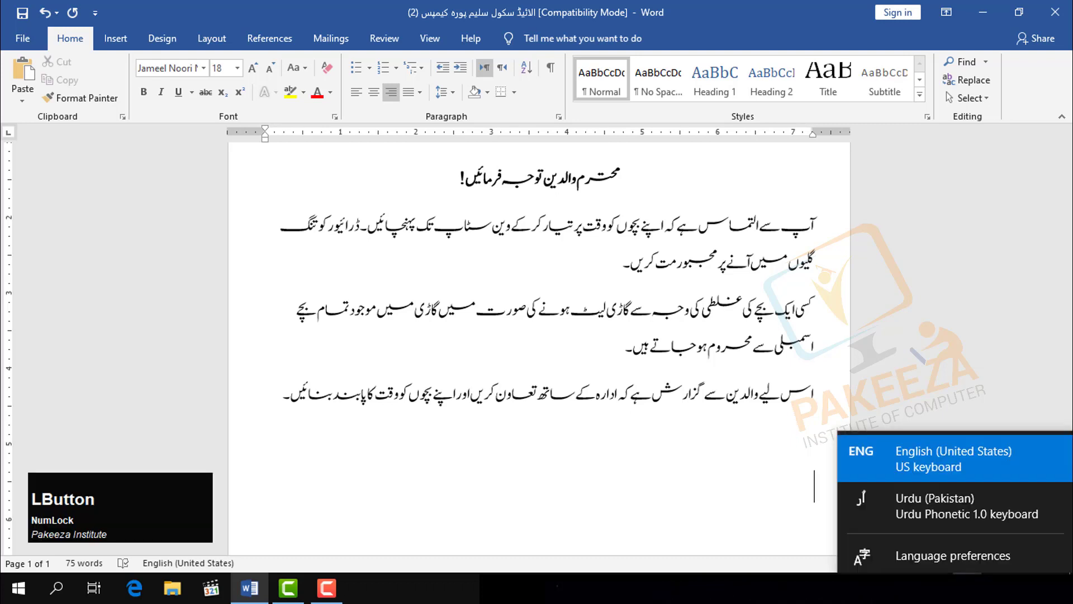
{"action": "left_click", "coordinate": [918, 495]}
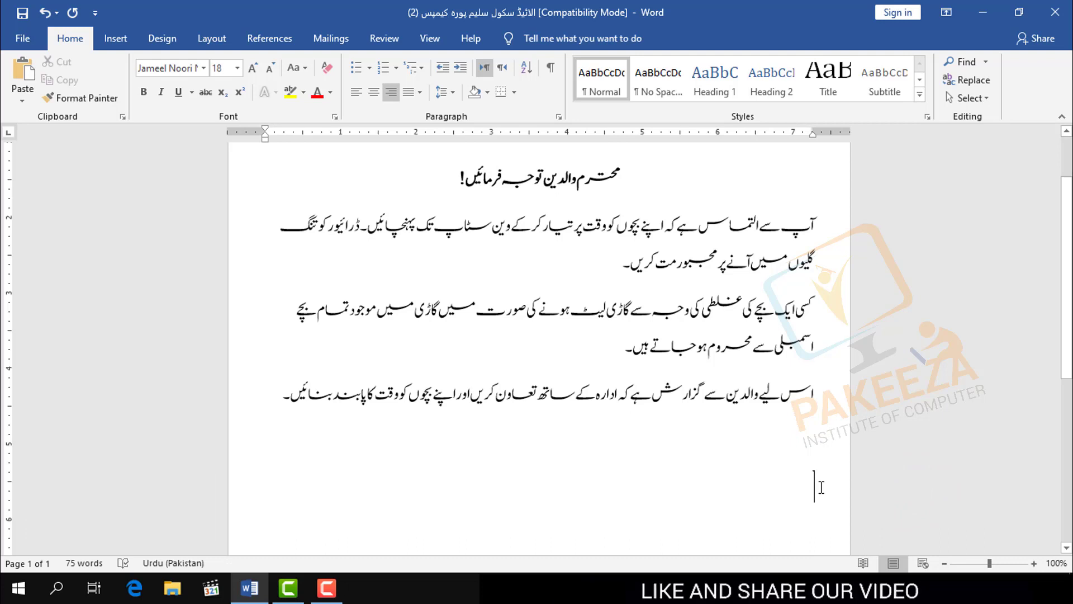
- Write the Urdu sentence "اس لیے والدین سے گزارش ہے۔" on the new line
{"action": "type", "text": "اس"}
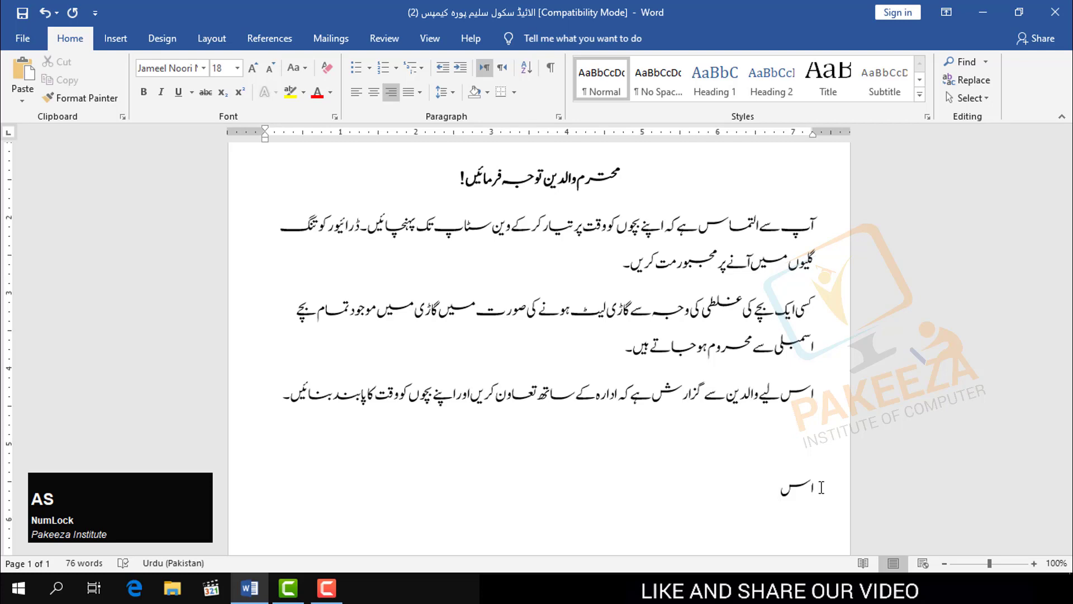
{"action": "type", "text": " لی"}
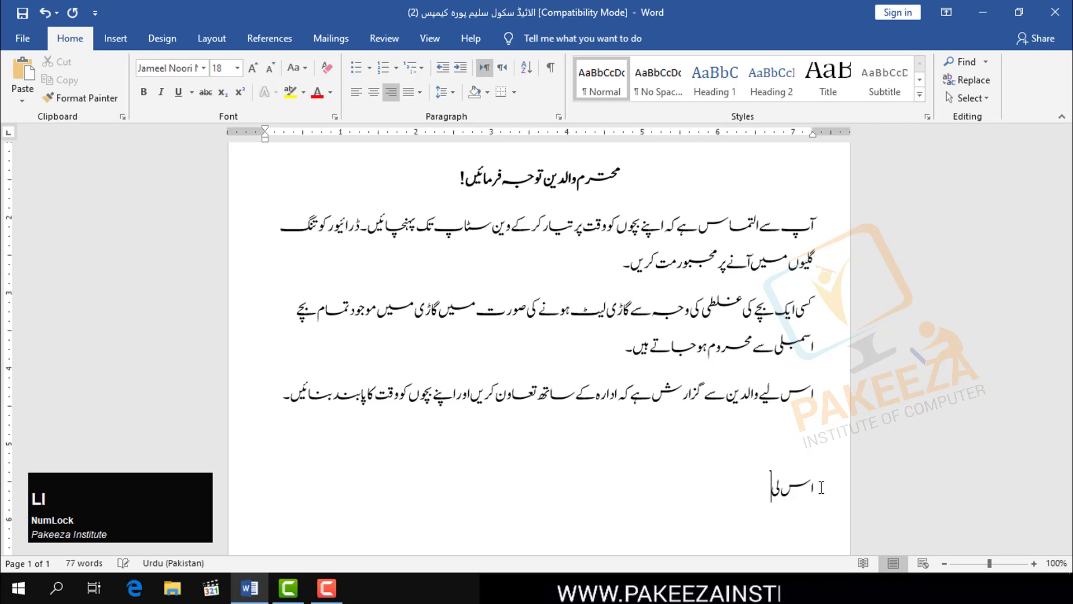
{"action": "type", "text": "ے وا"}
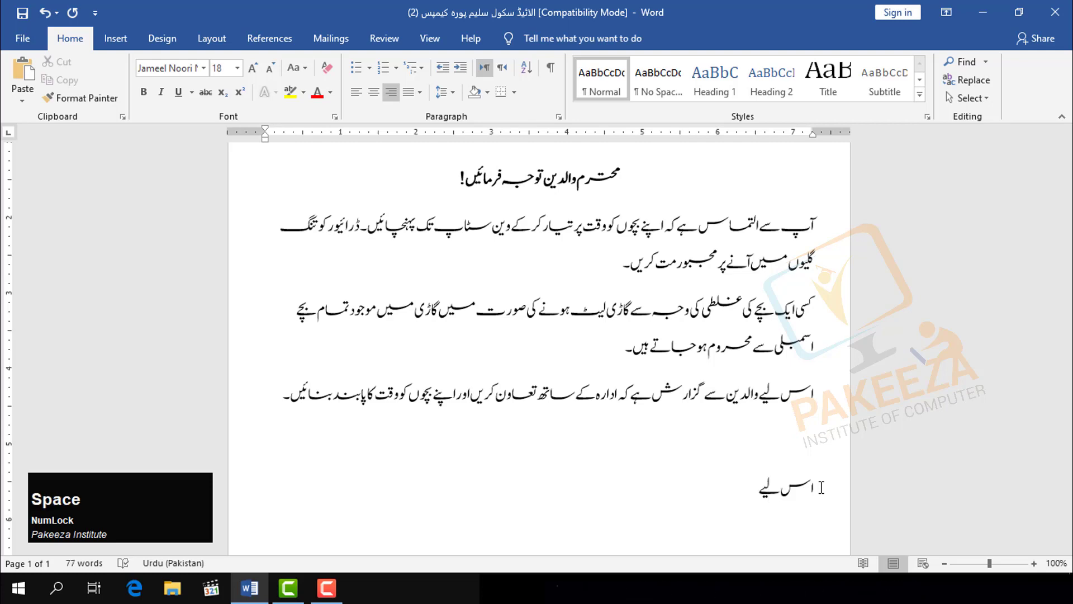
{"action": "type", "text": "ل"}
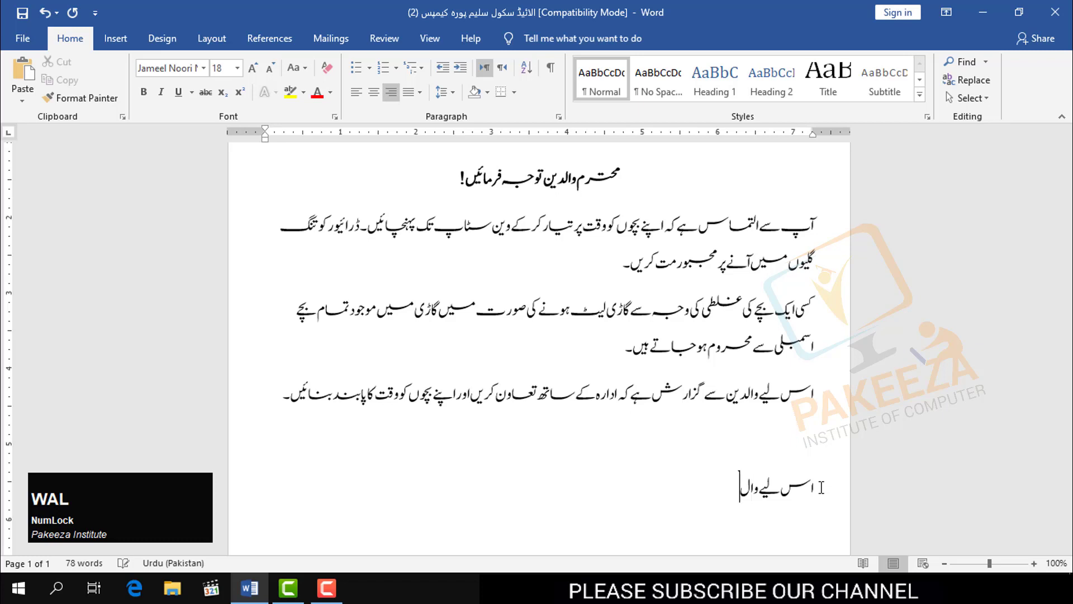
{"action": "type", "text": "دین "}
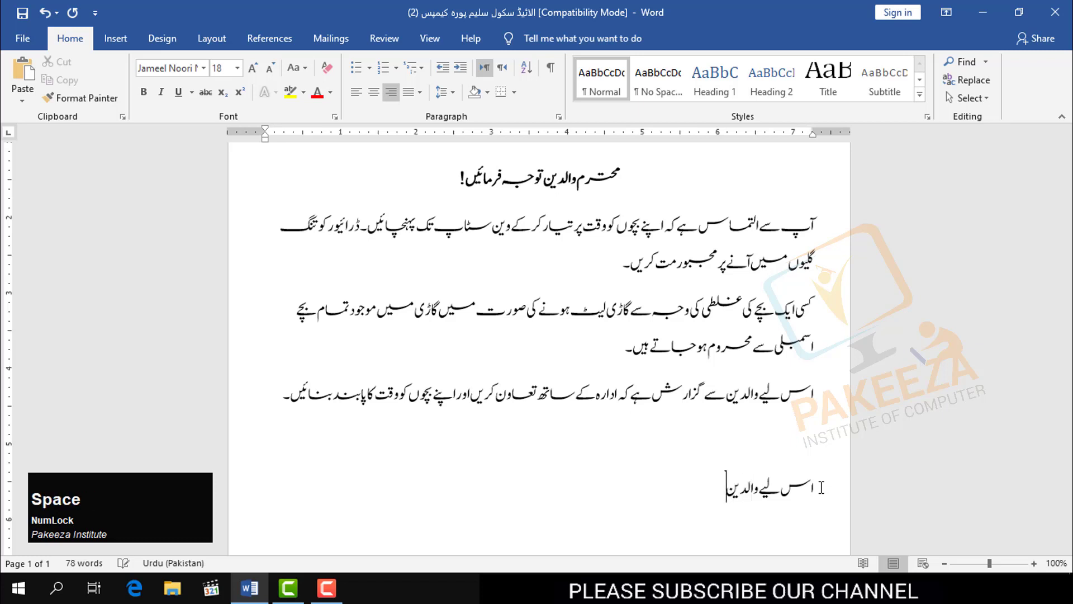
{"action": "type", "text": "سے گ"}
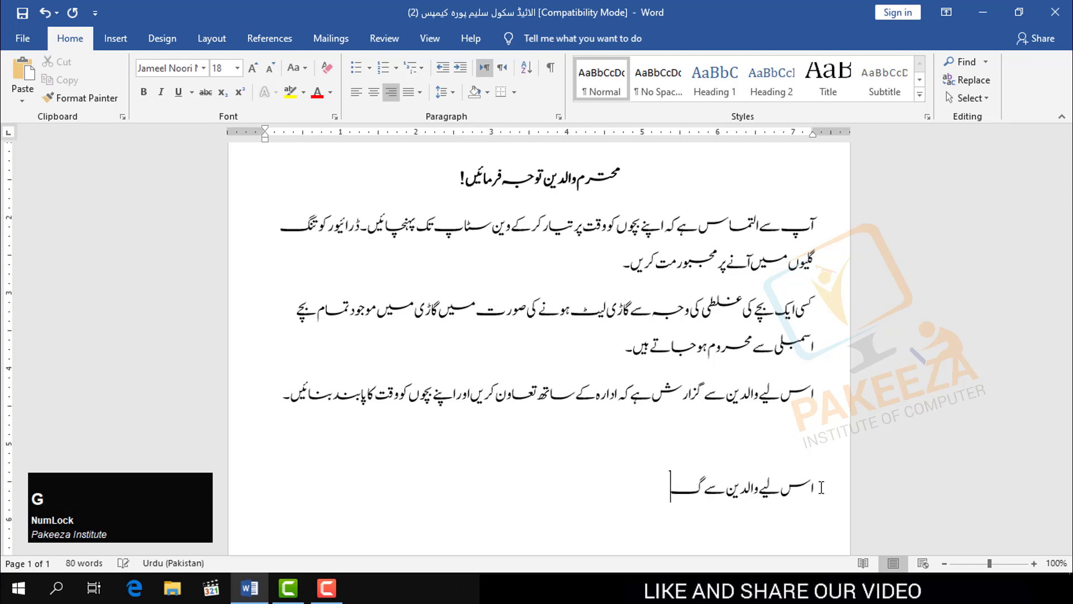
{"action": "type", "text": "زارش "}
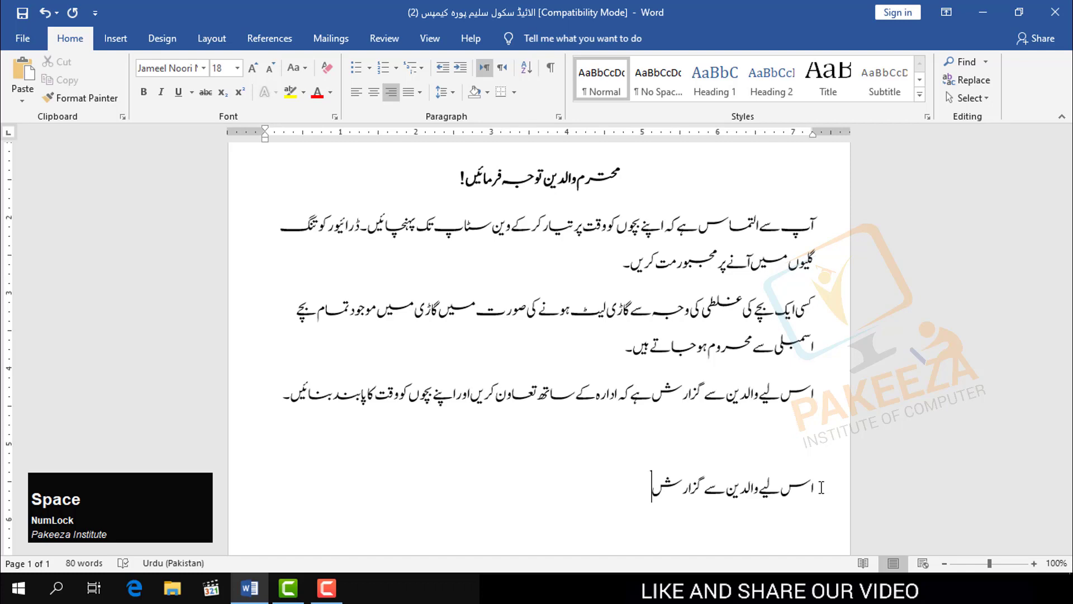
{"action": "type", "text": "ہے"}
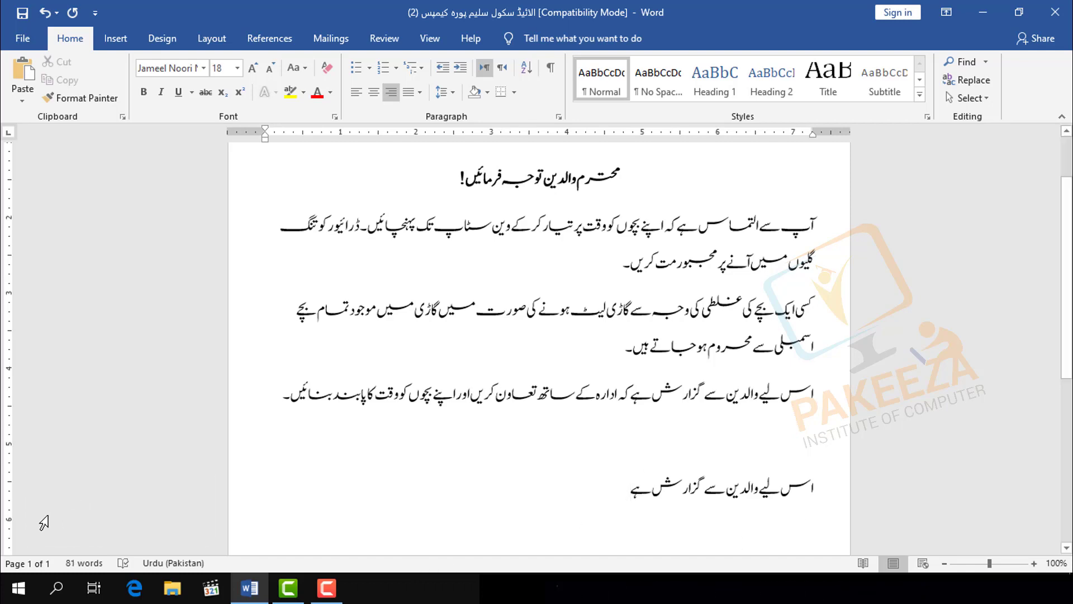
{"action": "left_click", "coordinate": [631, 490]}
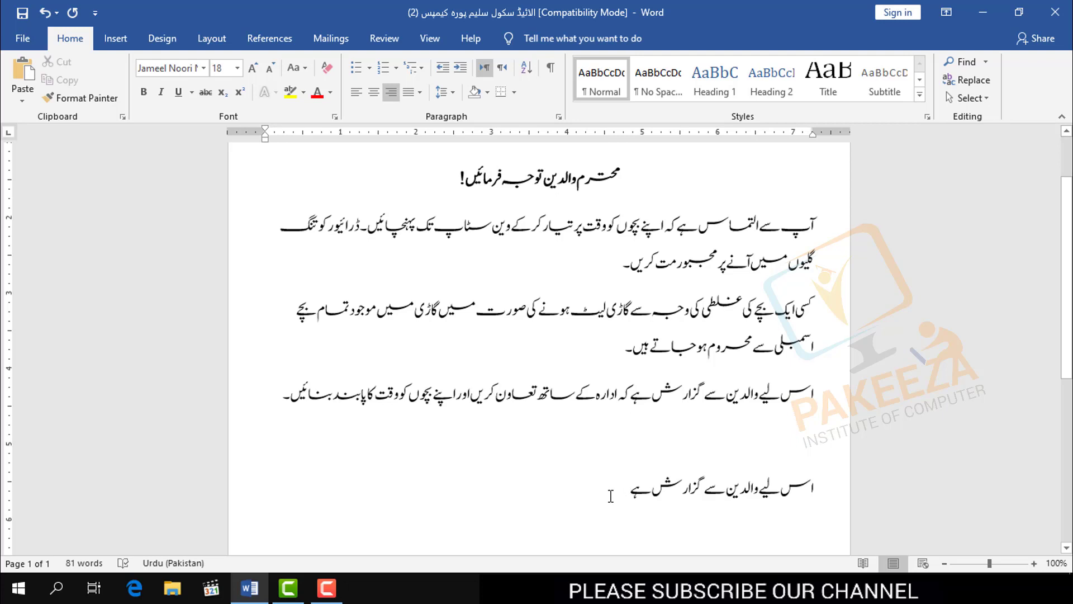
{"action": "type", "text": "۔"}
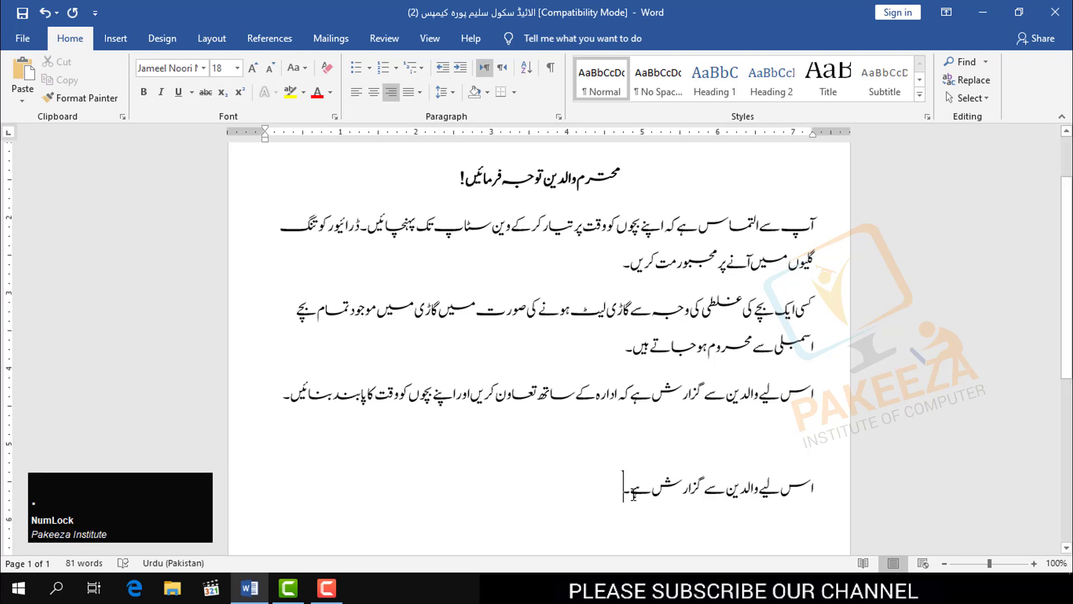
- Turn off Num Lock and undo the latest edits after the new Urdu sentence
{"action": "left_click", "coordinate": [516, 494]}
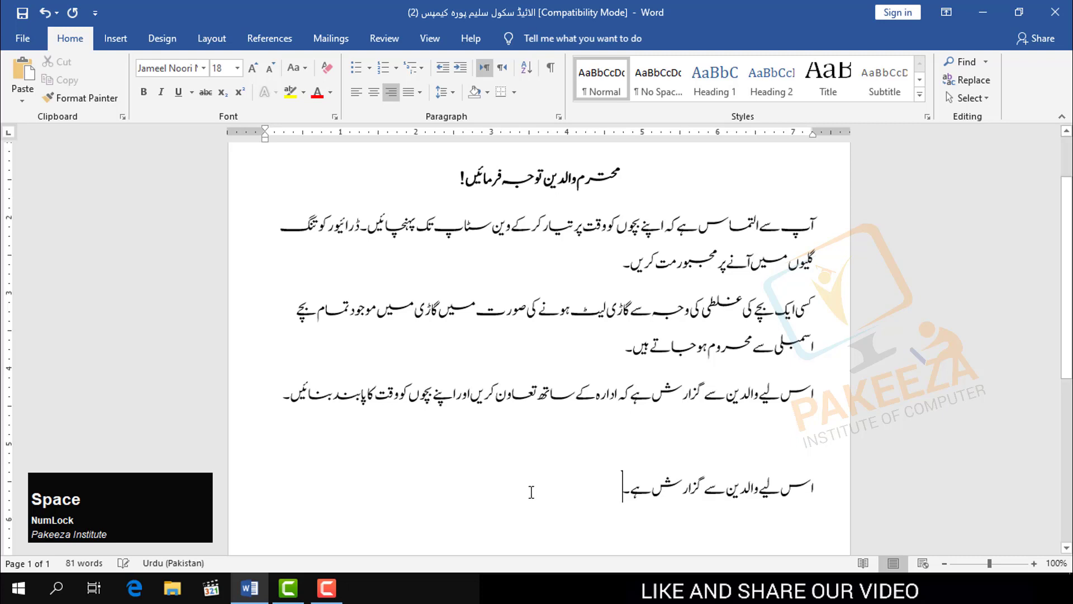
{"action": "key", "text": "Num_Lock"}
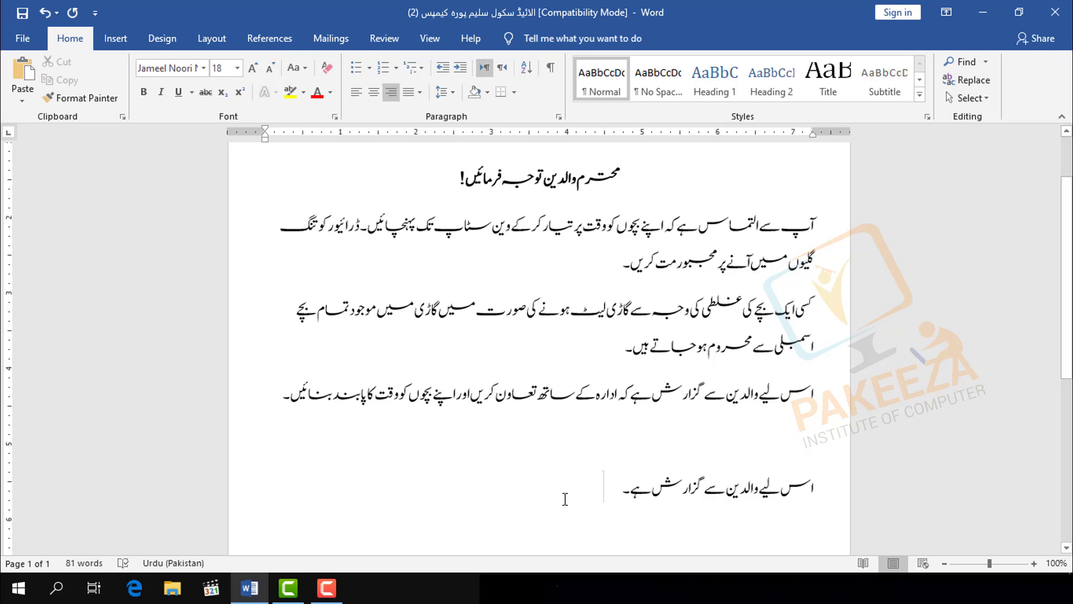
{"action": "key", "text": "BackSpace"}
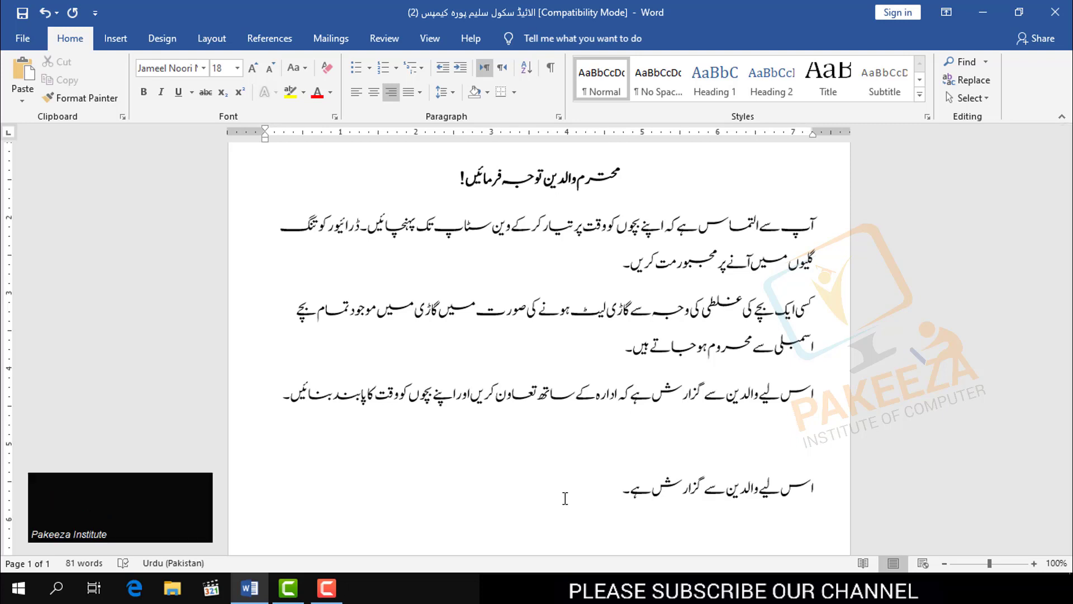
{"action": "key", "text": "ctrl+z"}
{"action": "key", "text": "ctrl+z"}
{"action": "key", "text": "ctrl+z"}
{"action": "key", "text": "ctrl+z"}
{"action": "key", "text": "ctrl+z"}
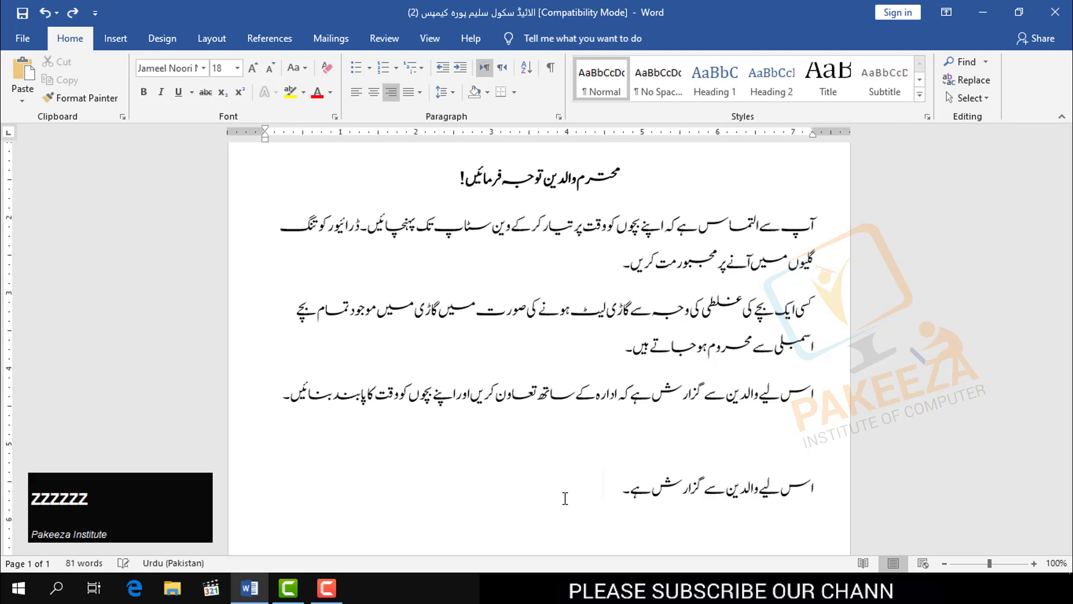
- Delete the extra blank space after the full stop of the new Urdu sentence
{"action": "left_click", "coordinate": [598, 480]}
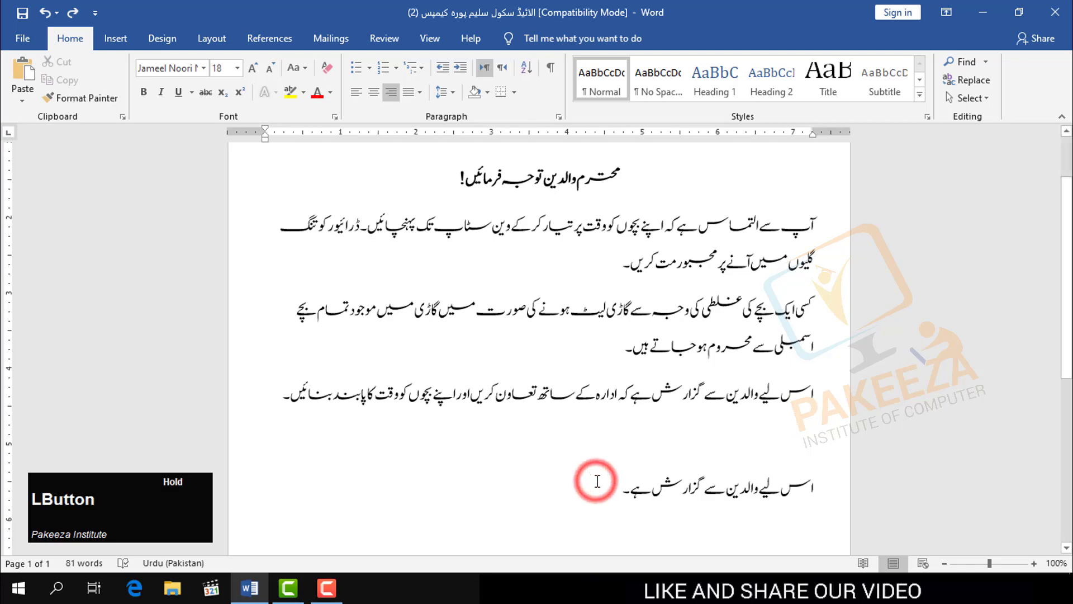
{"action": "left_click_drag", "start_coordinate": [606, 491], "coordinate": [628, 501]}
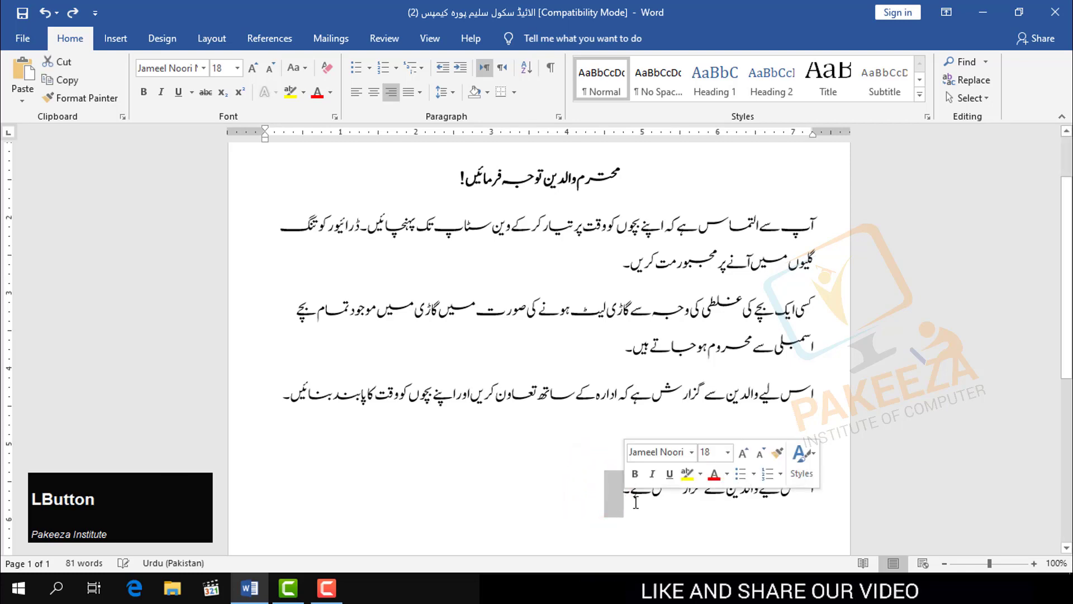
{"action": "key", "text": "BackSpace"}
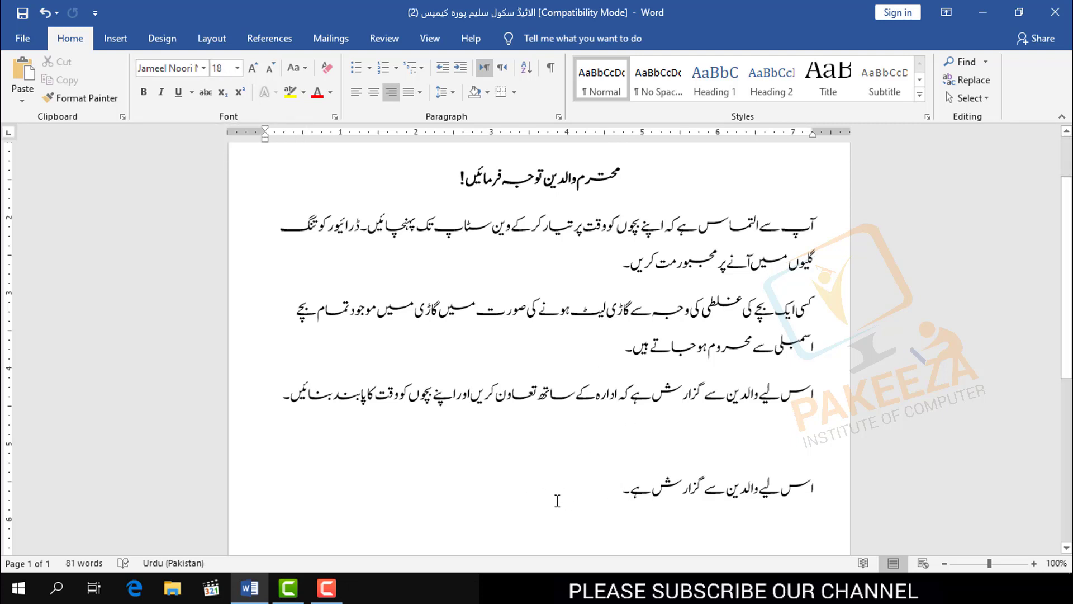
- Switch the font at the insertion point to Times New Roman and back to Jameel Noori Nastaleeq
{"action": "left_click", "coordinate": [204, 68]}
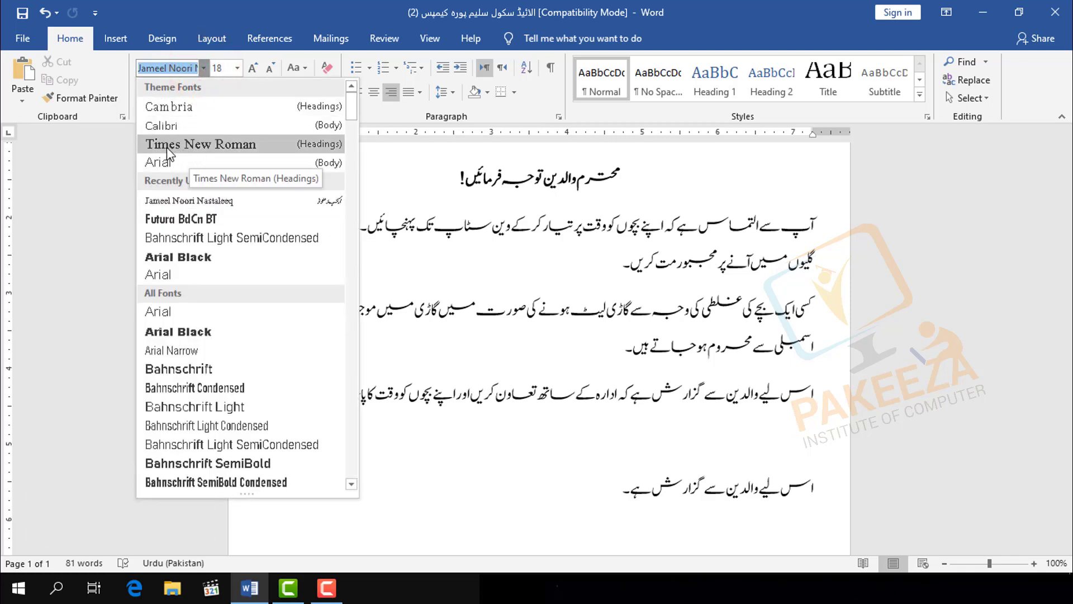
{"action": "left_click", "coordinate": [194, 144]}
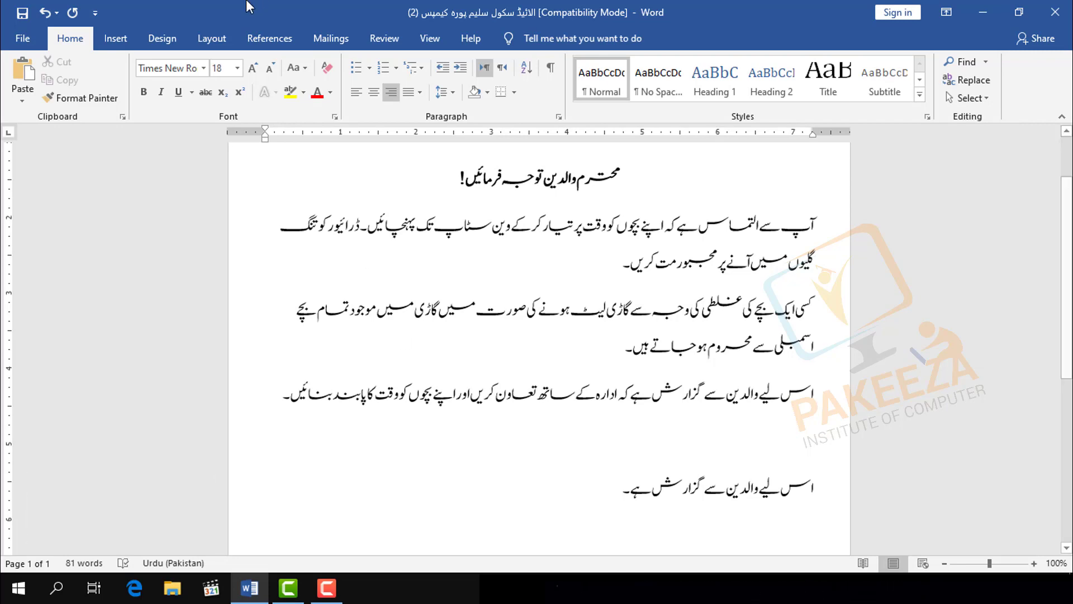
{"action": "left_click", "coordinate": [203, 67]}
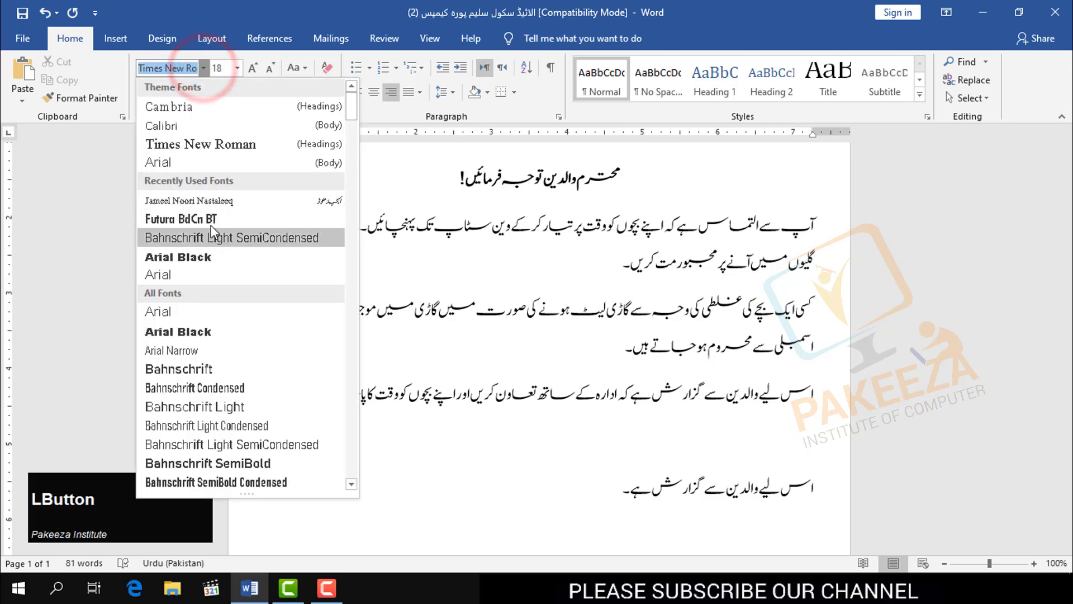
{"action": "left_click", "coordinate": [202, 200]}
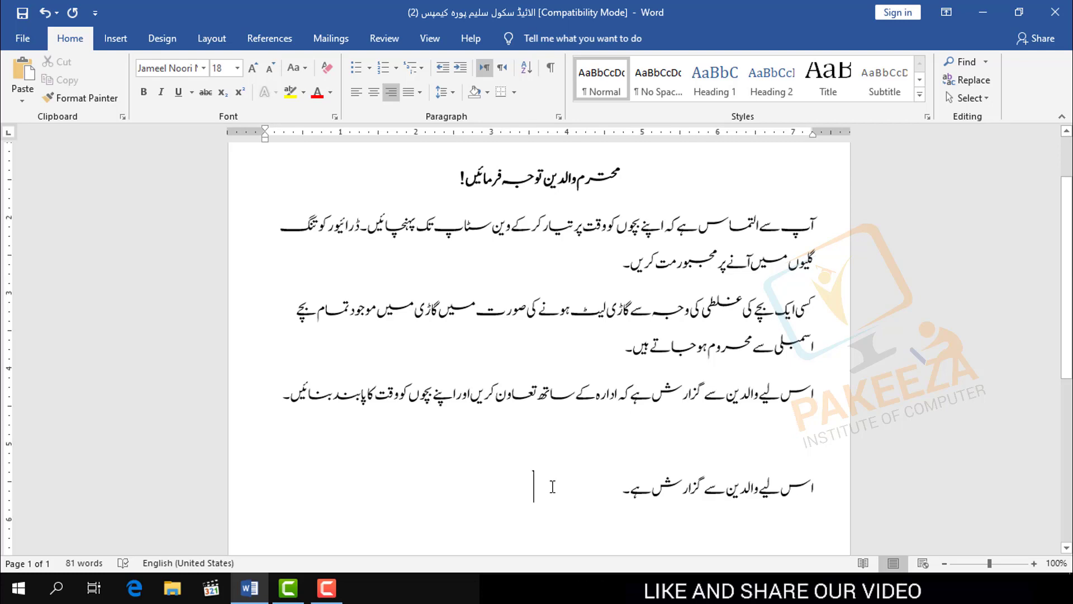
- Write the Urdu words "کہ ادارہ" after the blank gap that follows the last sentence
{"action": "type", "text": "کہ"}
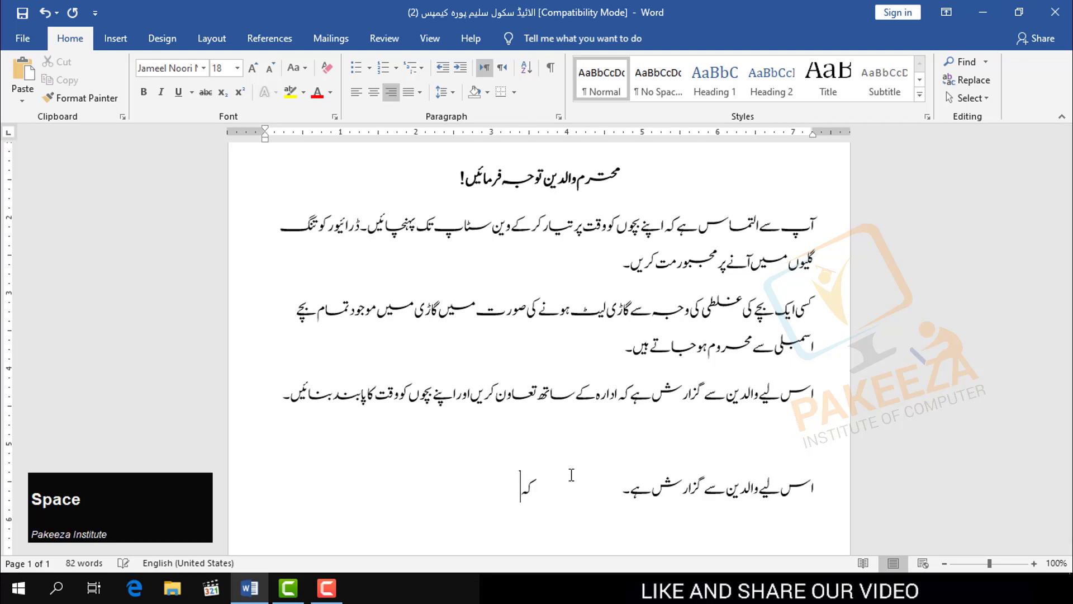
{"action": "type", "text": "اا"}
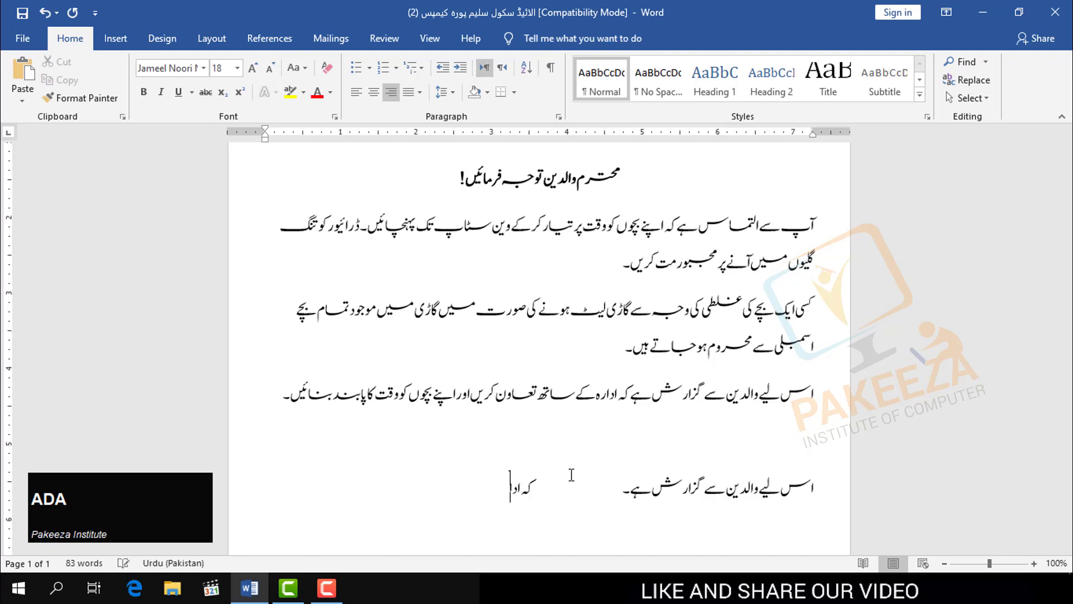
{"action": "key", "text": "BackSpace"}
{"action": "key", "text": "BackSpace"}
{"action": "key", "text": "BackSpace"}
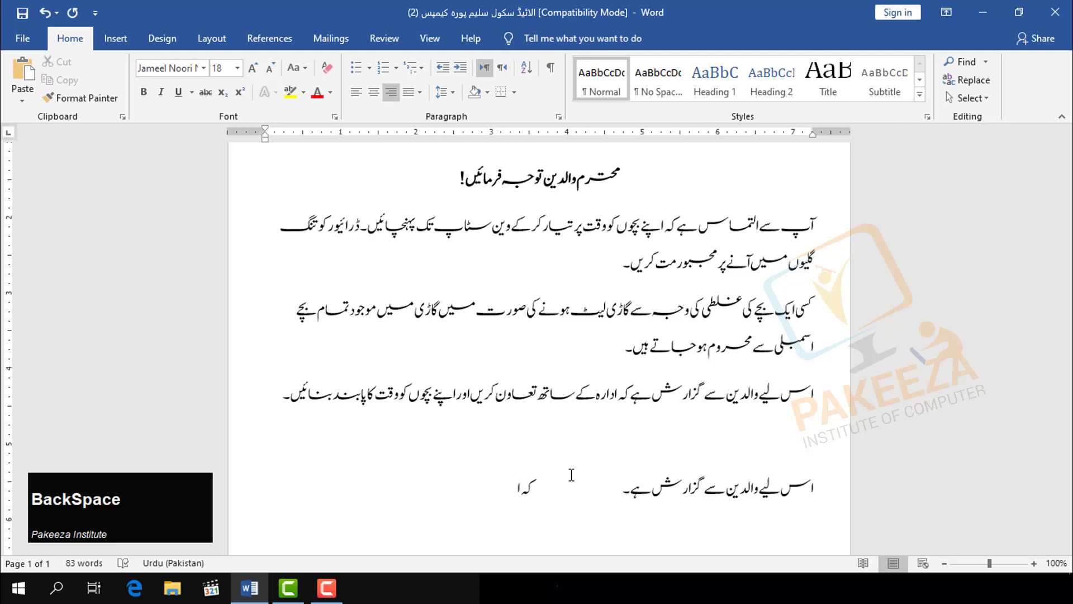
{"action": "type", "text": "ا"}
{"action": "key", "text": "BackSpace"}
{"action": "type", "text": "دار"}
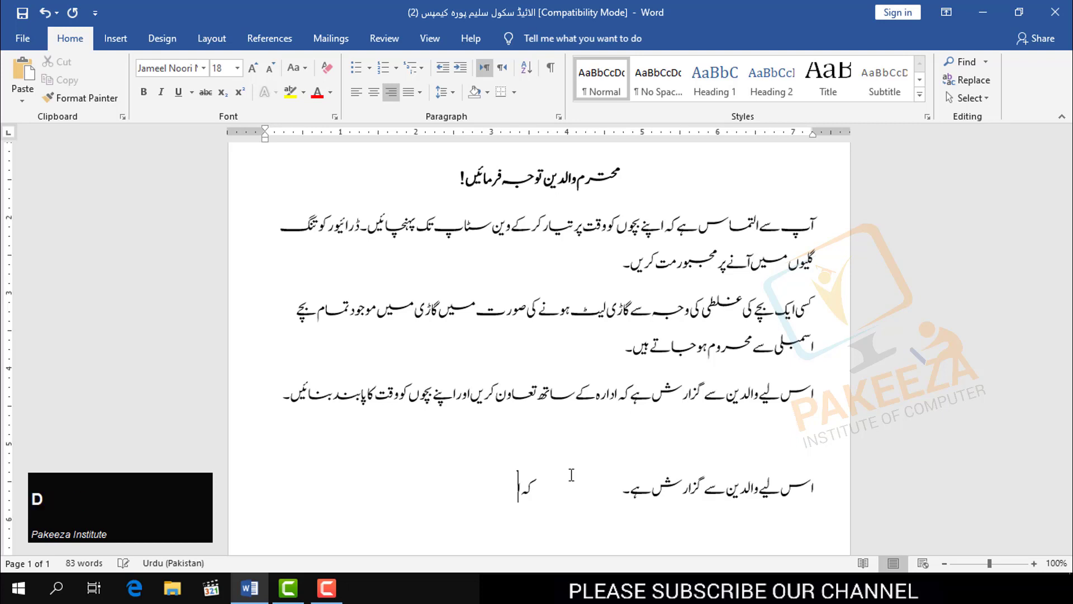
{"action": "type", "text": "ہ"}
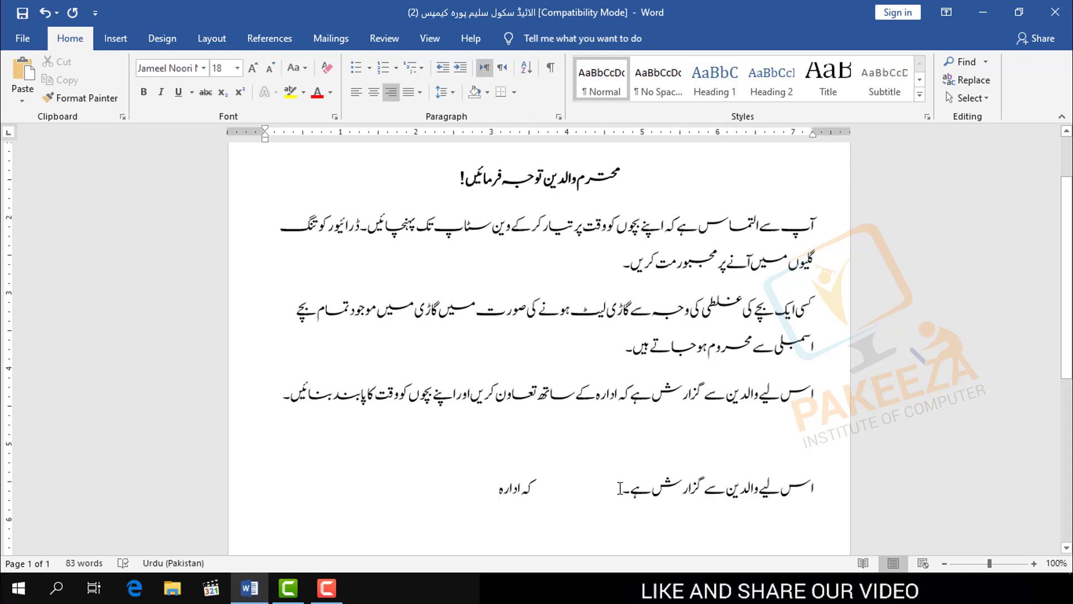
- Apply a dotted underline to the blank gap between the last sentence's full stop and the words "کہ ادارہ"
{"action": "left_click_drag", "start_coordinate": [620, 488], "coordinate": [536, 495]}
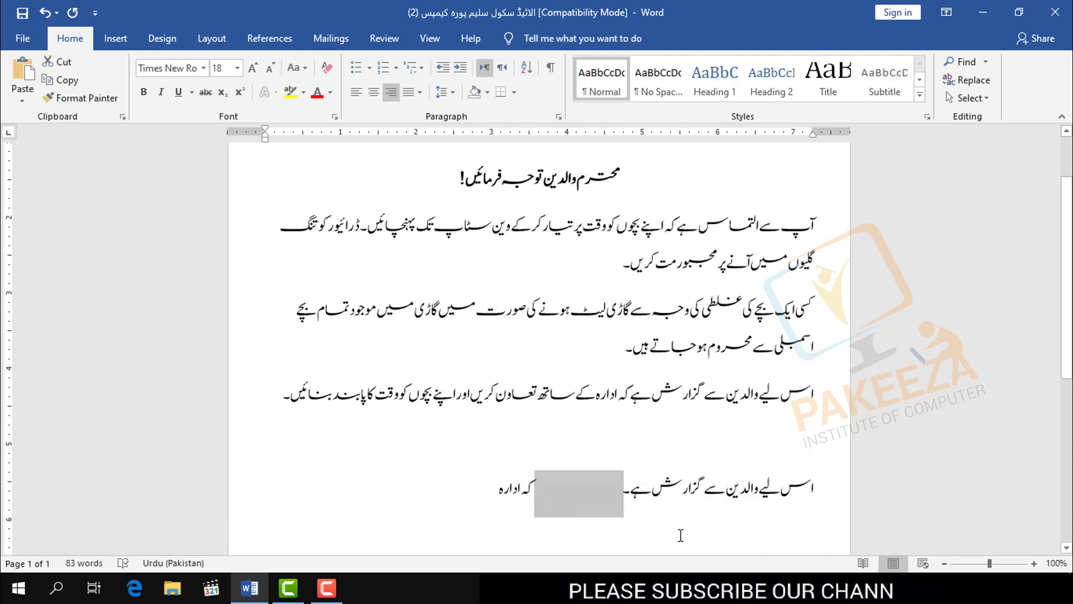
{"action": "key", "text": "u"}
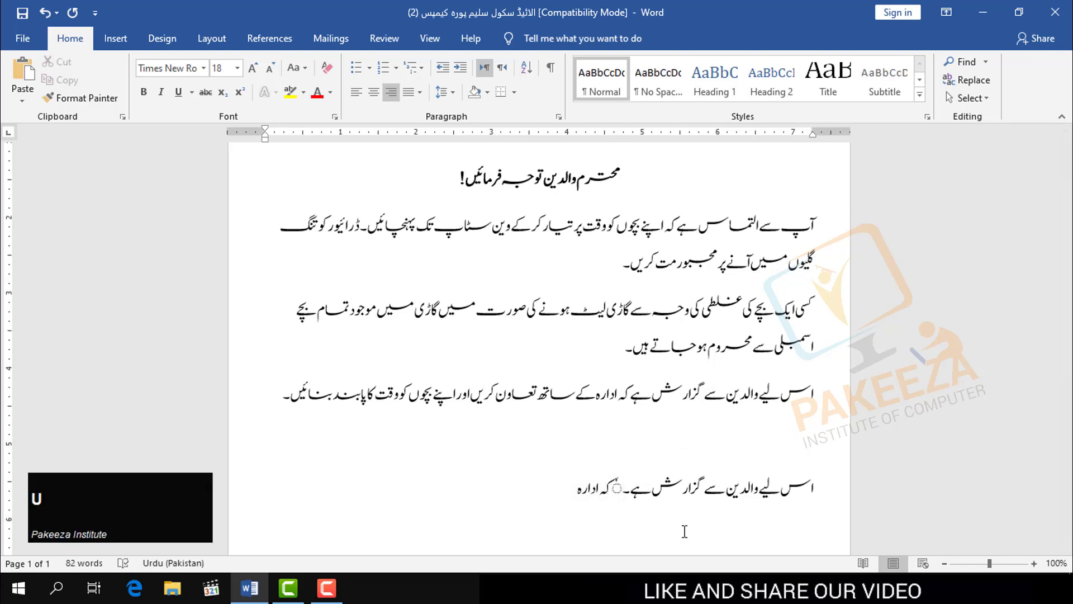
{"action": "key", "text": "ctrl+z"}
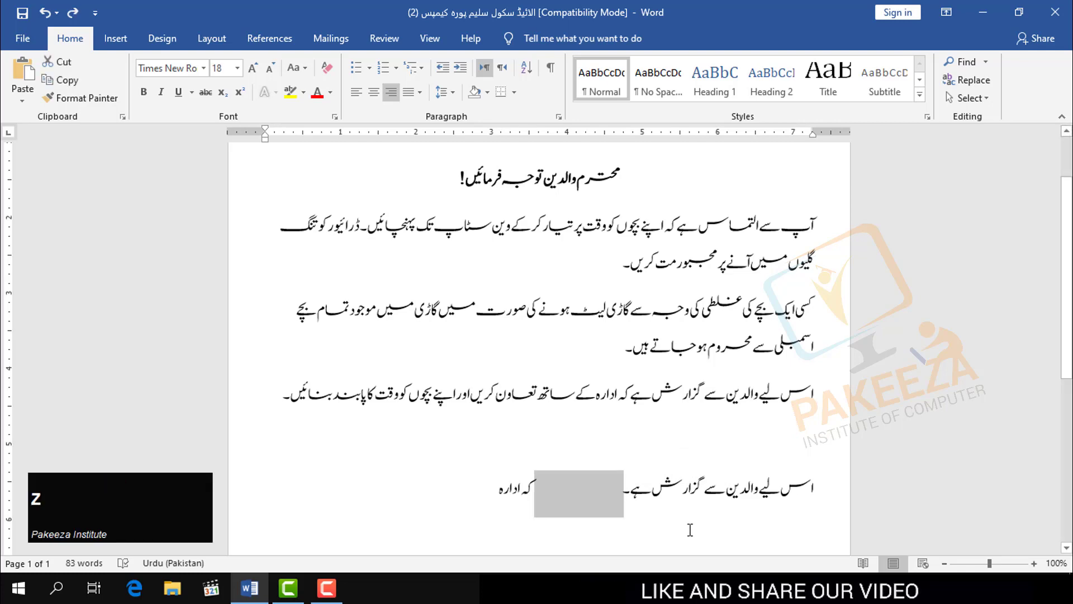
{"action": "key", "text": "ctrl+u"}
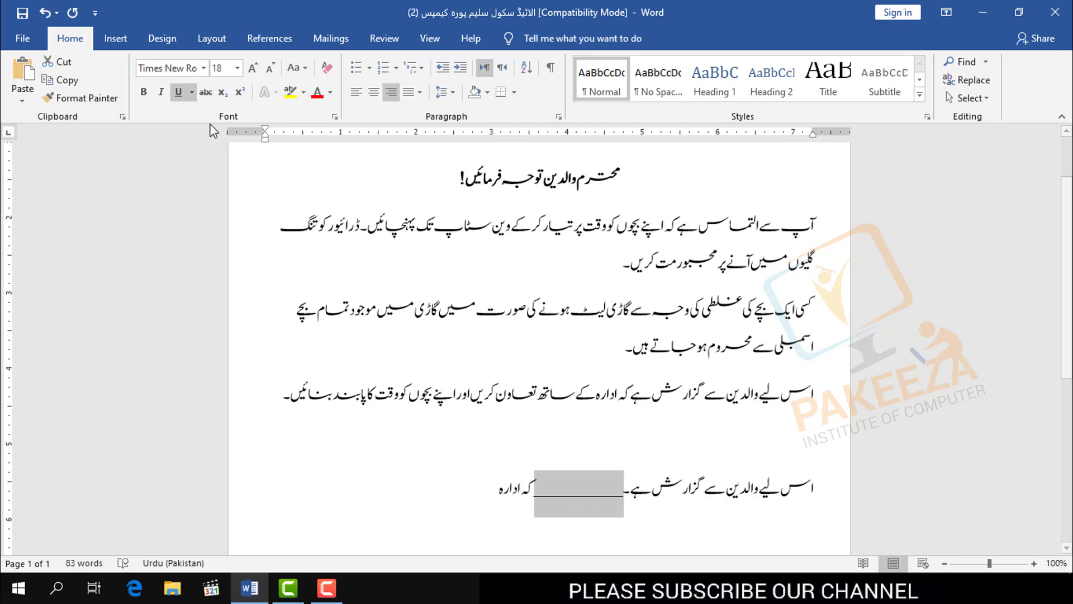
{"action": "left_click", "coordinate": [192, 92]}
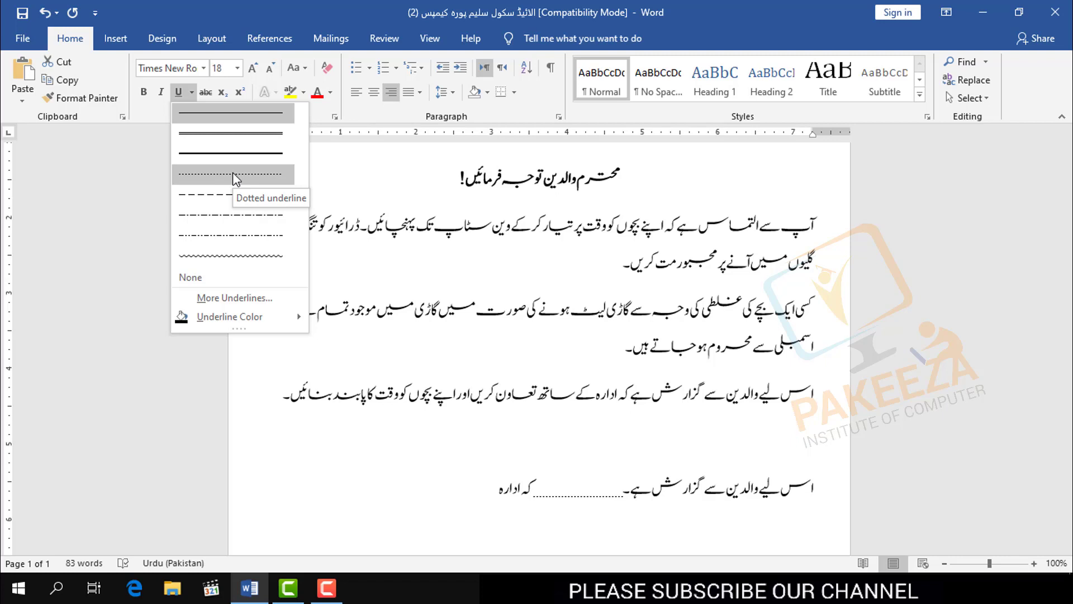
{"action": "left_click", "coordinate": [233, 172]}
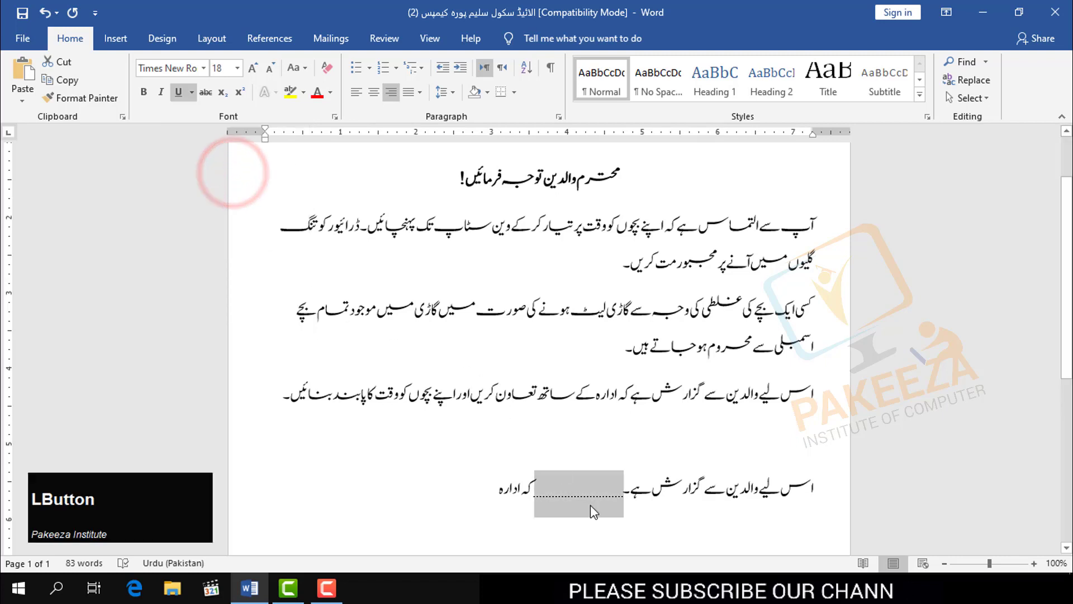
{"action": "left_click", "coordinate": [625, 523]}
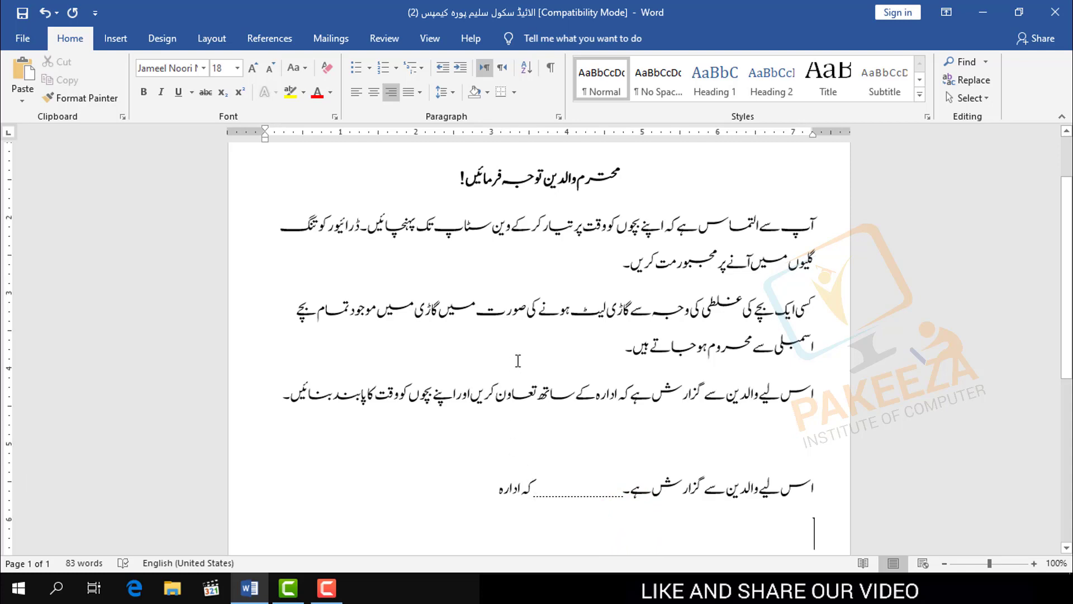
- Try bold on the last line's text from "والدین" through "ادارہ", and undo it
{"action": "left_click_drag", "start_coordinate": [819, 487], "coordinate": [756, 486]}
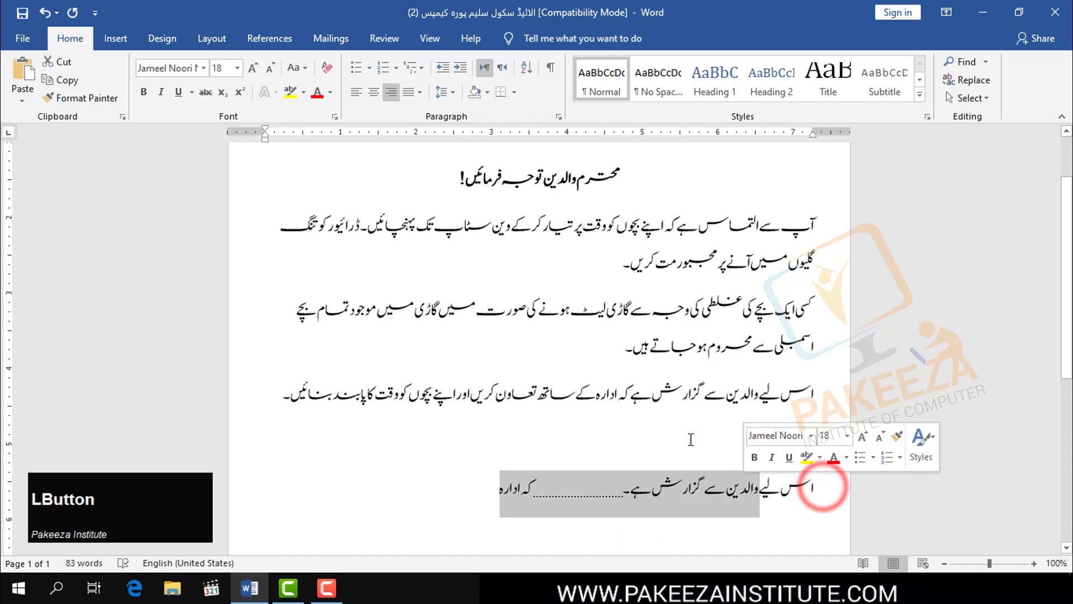
{"action": "left_click", "coordinate": [144, 92]}
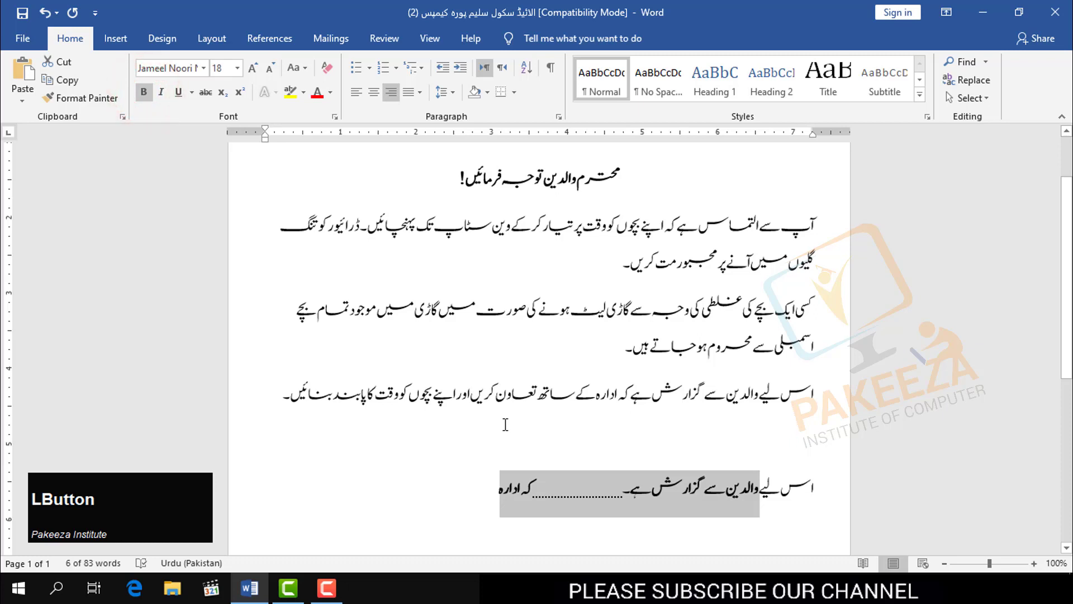
{"action": "key", "text": "ctrl+z"}
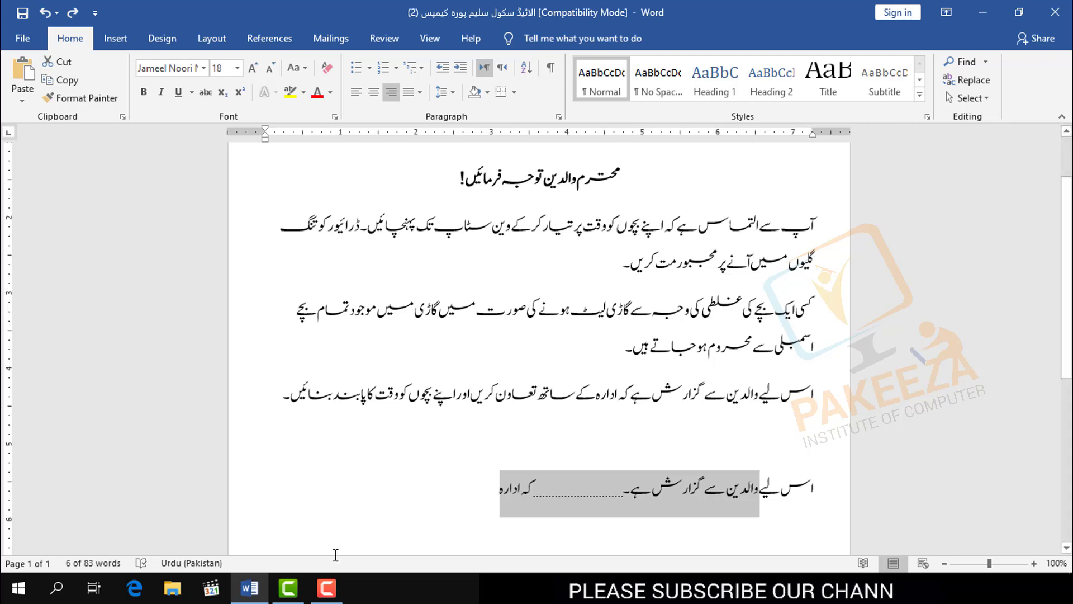
{"action": "left_click", "coordinate": [326, 587]}
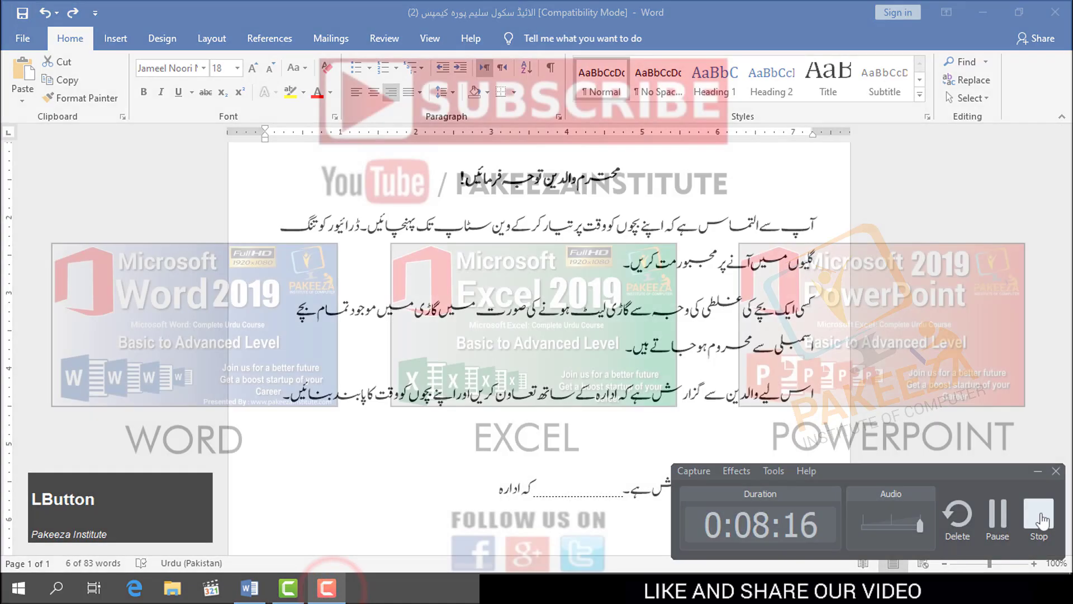